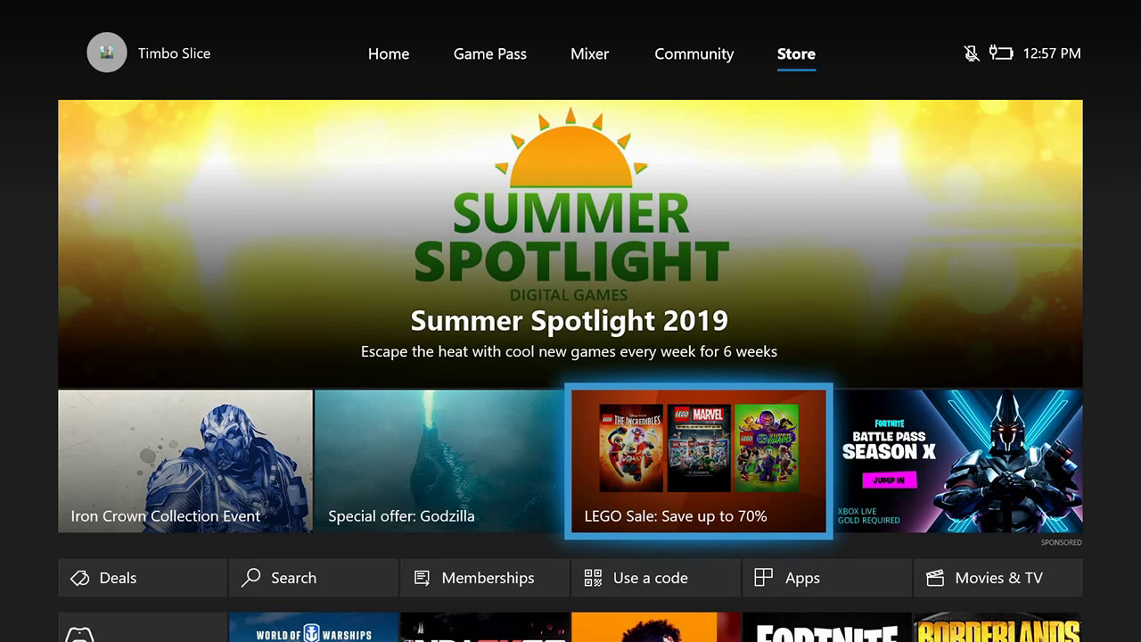
pyautogui.press('Left')
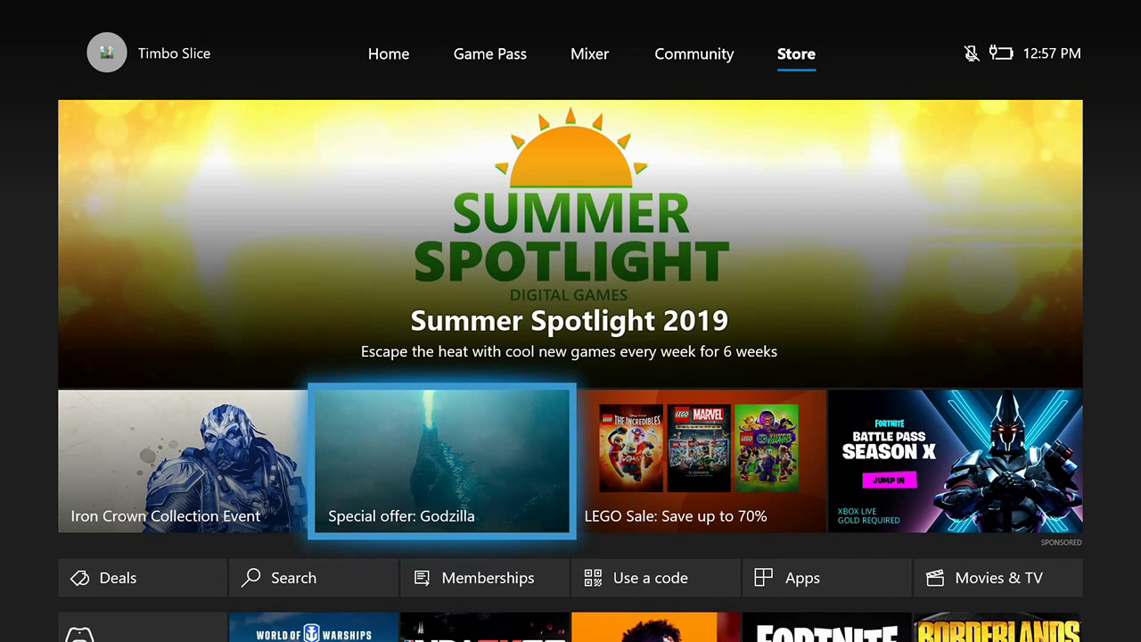
pyautogui.press('Right')
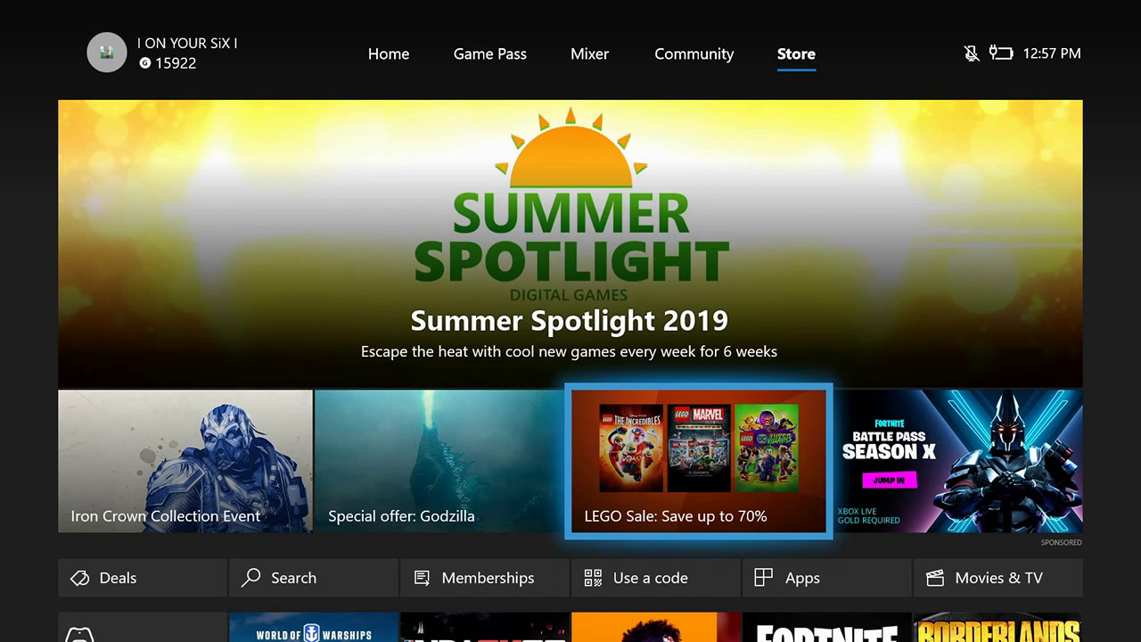
pyautogui.press('Left')
pyautogui.press('Left')
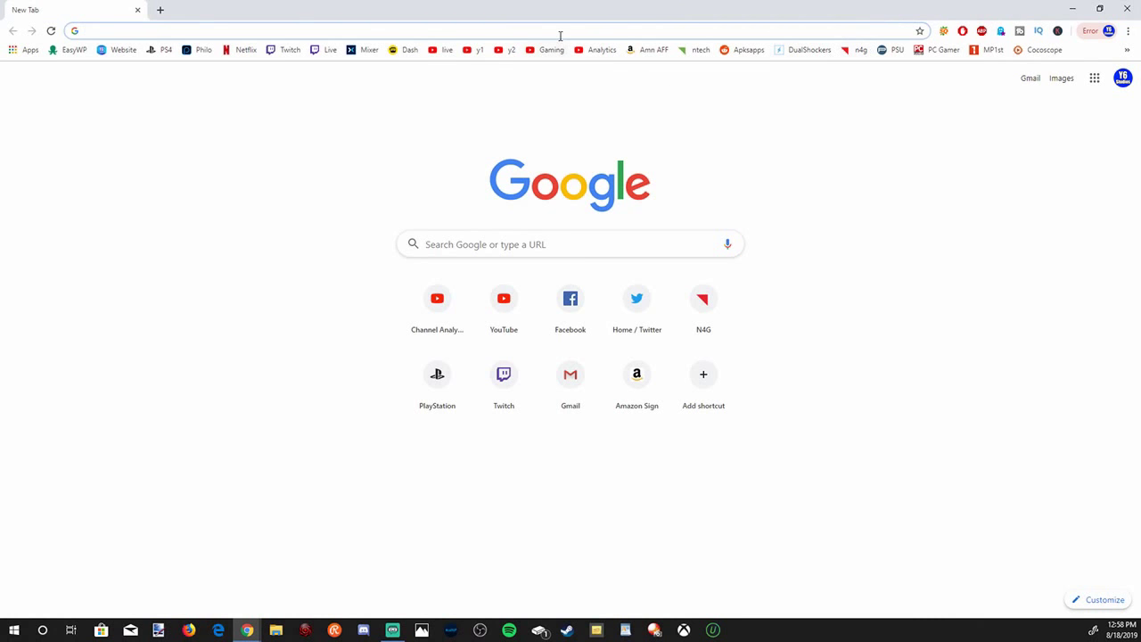
# Step: Switch to Chrome, go to xbox.com and open the signed-in profile's Microsoft account page
pyautogui.write('xbox')
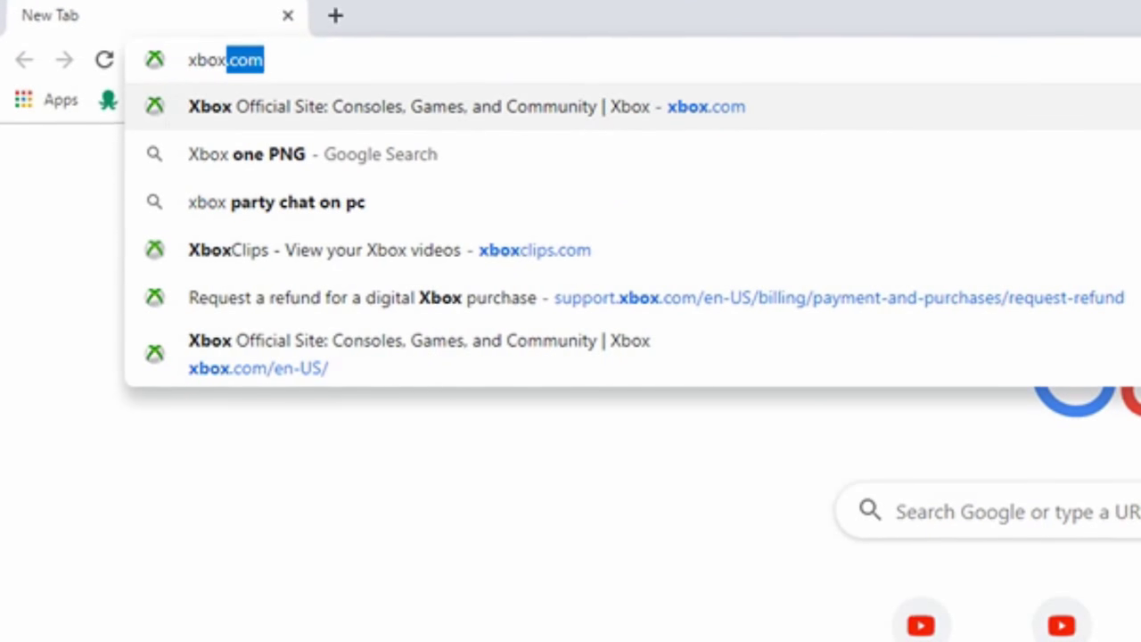
pyautogui.press('Return')
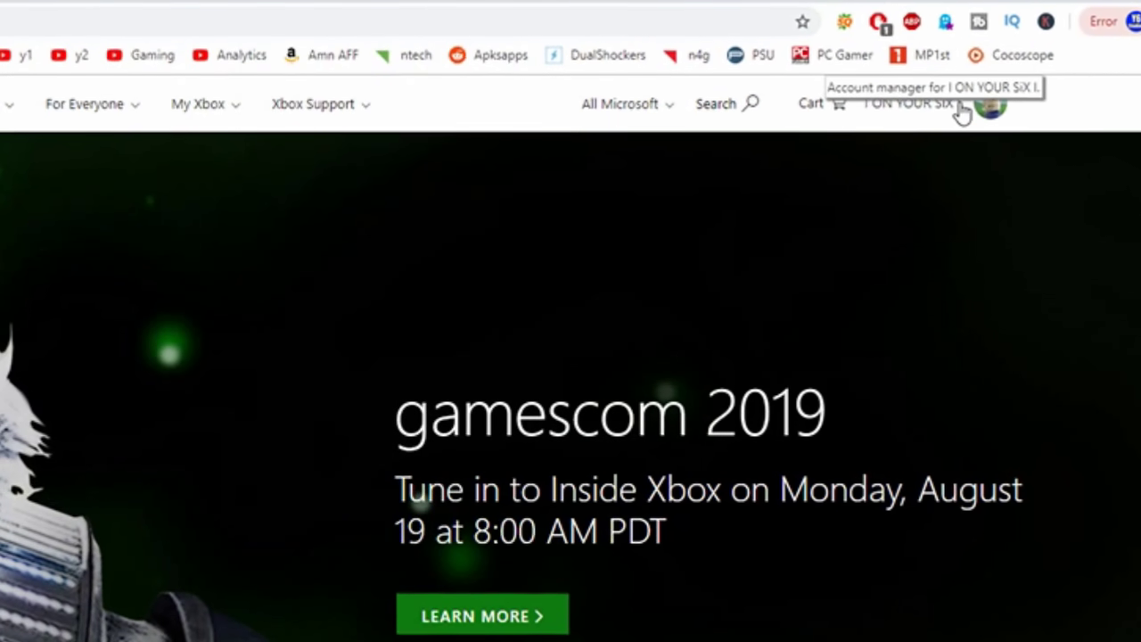
pyautogui.click(985, 114)
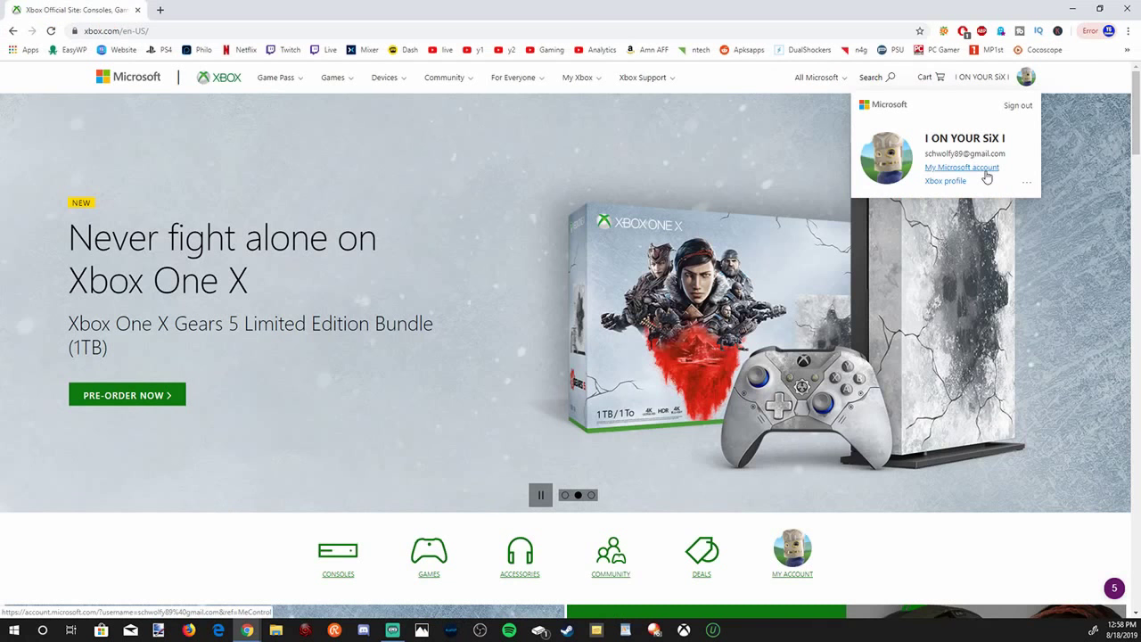
pyautogui.click(970, 269)
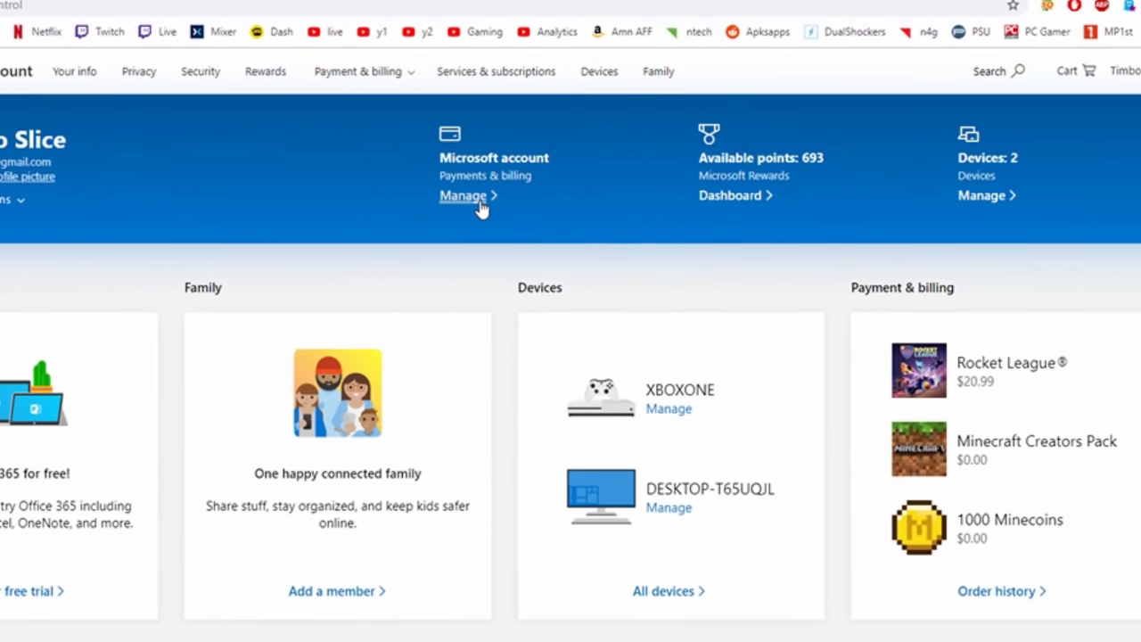
# Step: Open the account's order history and filter it to Returned/Refunded orders
pyautogui.click(492, 178)
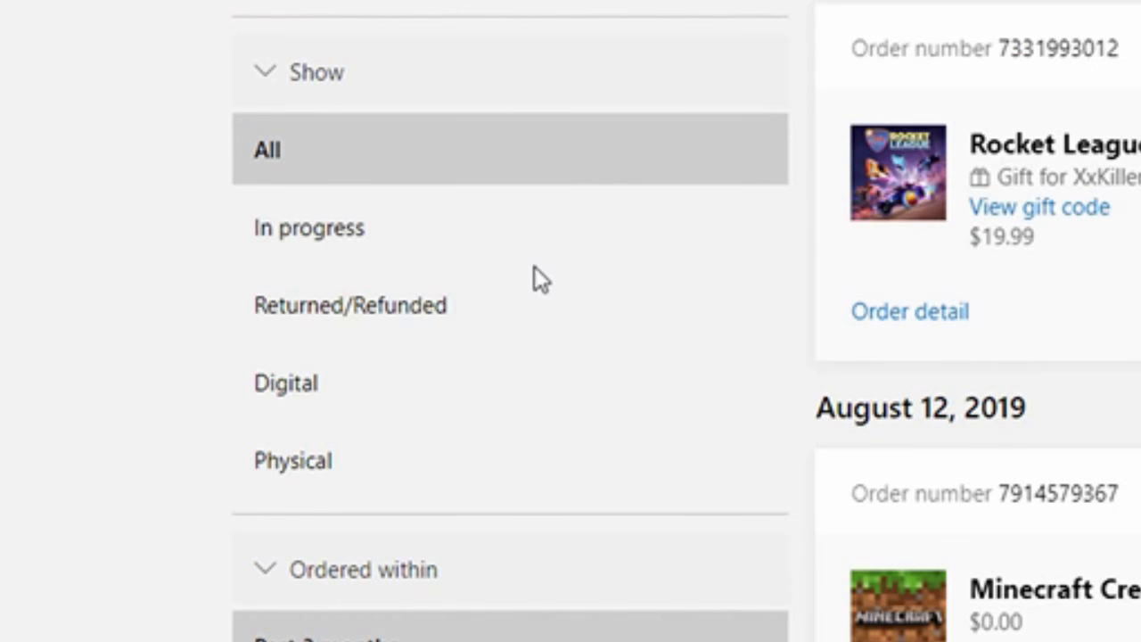
pyautogui.click(528, 318)
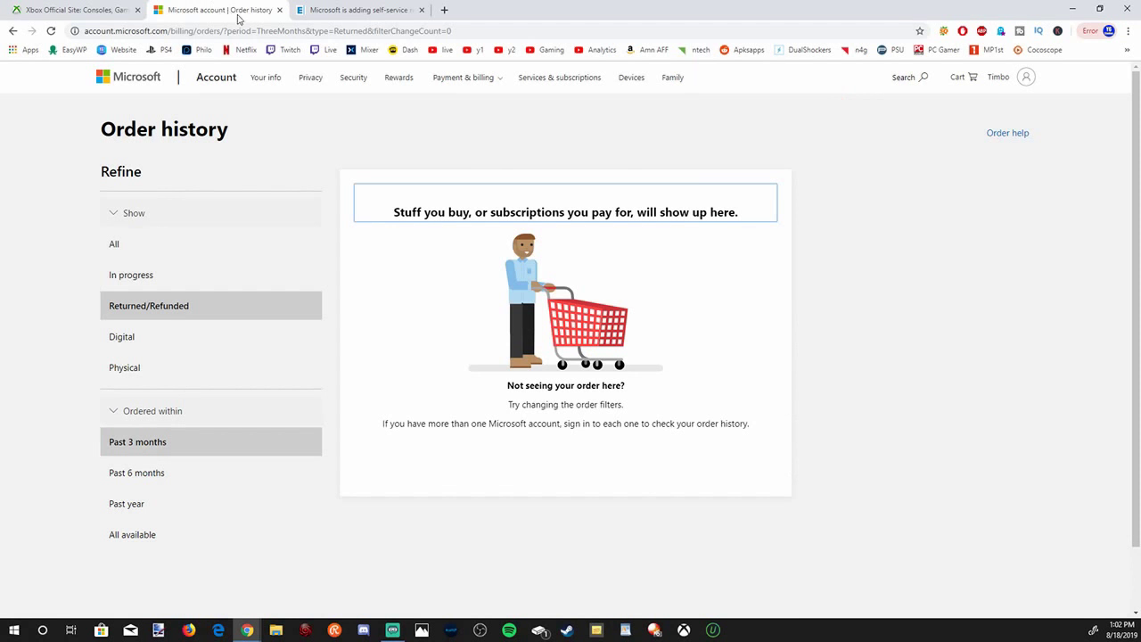
# Step: Open Microsoft contact support in the browser and send the virtual agent the issue "xbox refund"
pyautogui.scroll(-2, 938, 294)
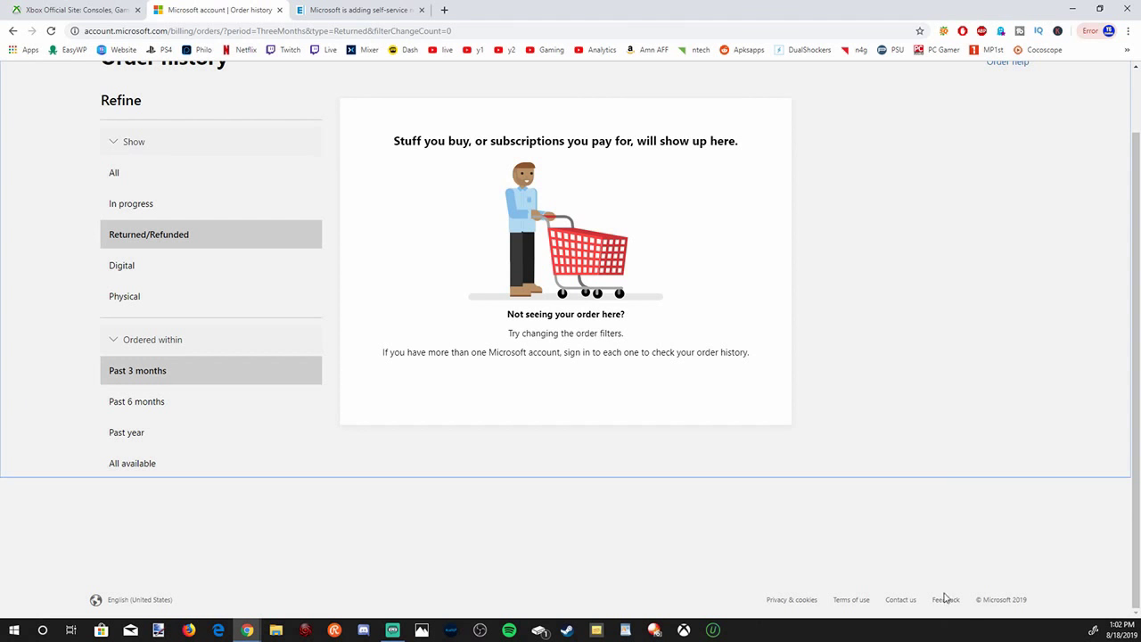
pyautogui.click(903, 600)
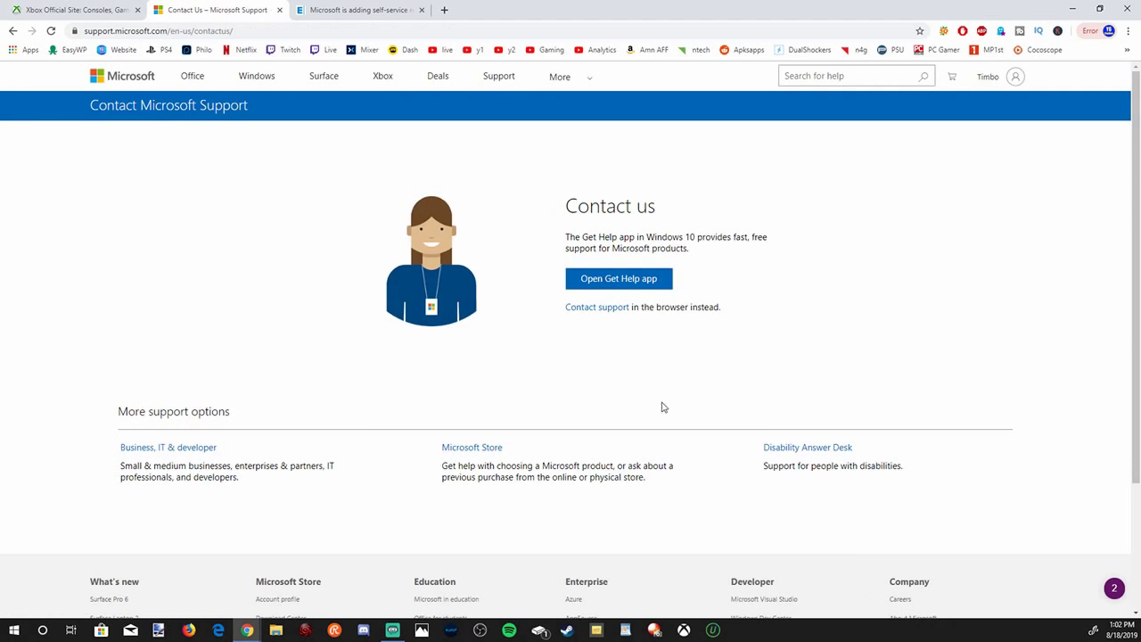
pyautogui.click(603, 307)
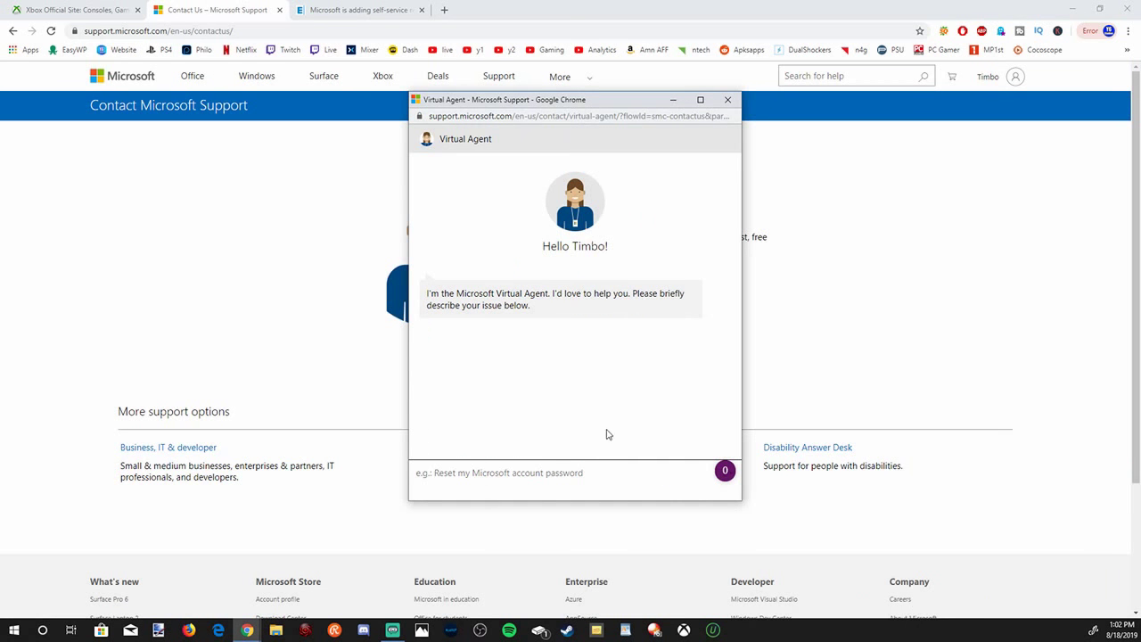
pyautogui.click(583, 477)
pyautogui.write('xbox refund')
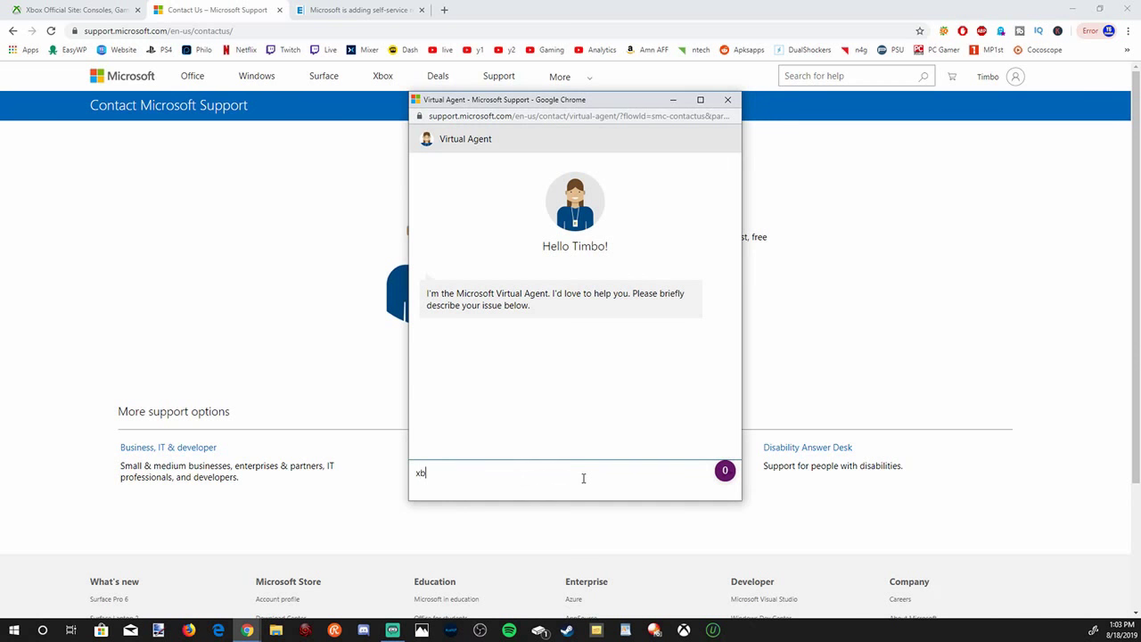
pyautogui.press('Return')
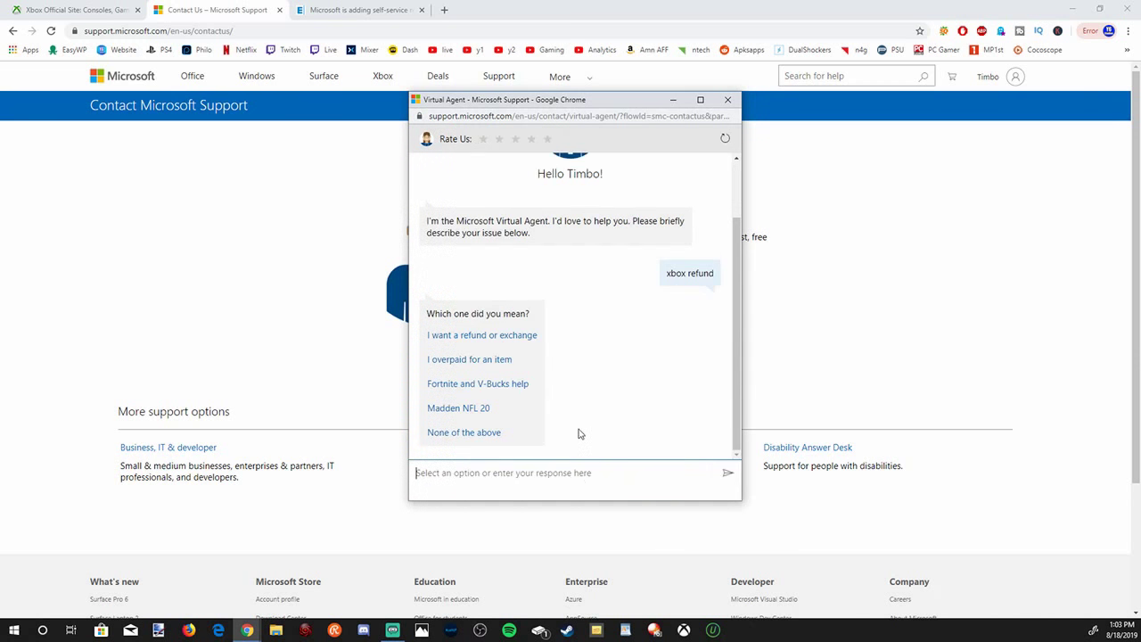
# Step: Tell the virtual agent a refund is wanted for a digital, Xbox-related app or game, and open the Xbox refund request web form
pyautogui.click(518, 345)
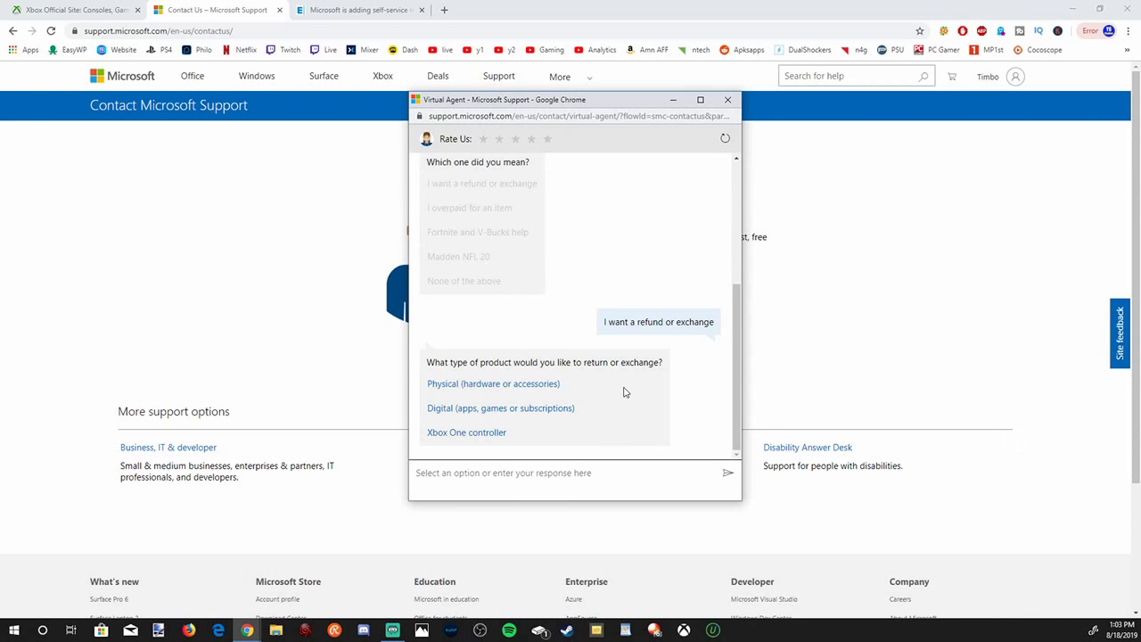
pyautogui.click(527, 412)
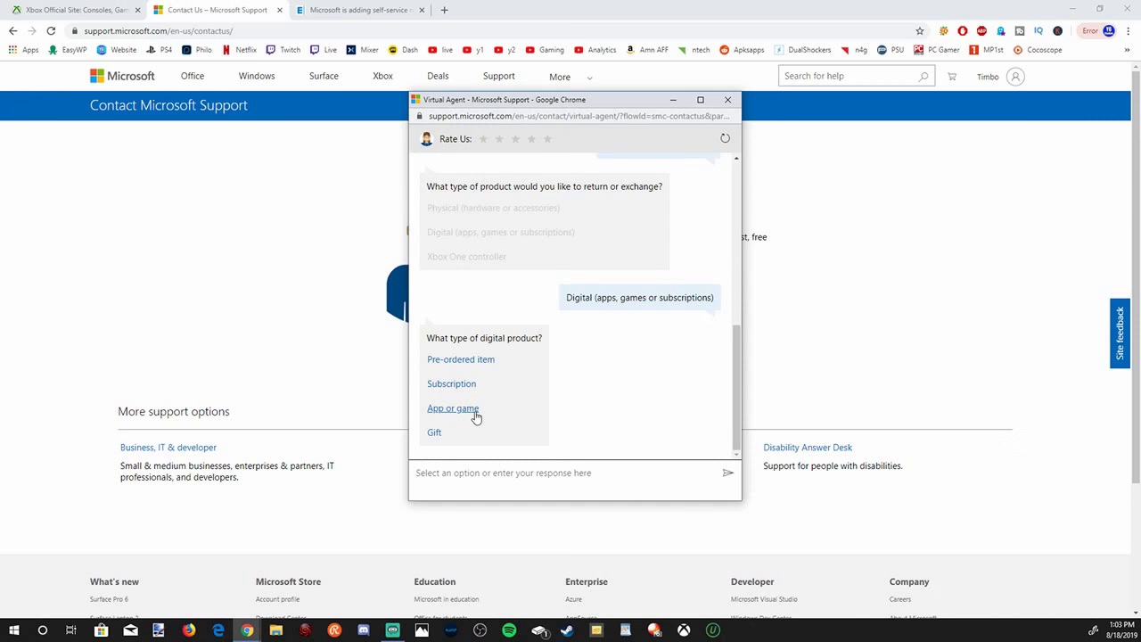
pyautogui.click(476, 417)
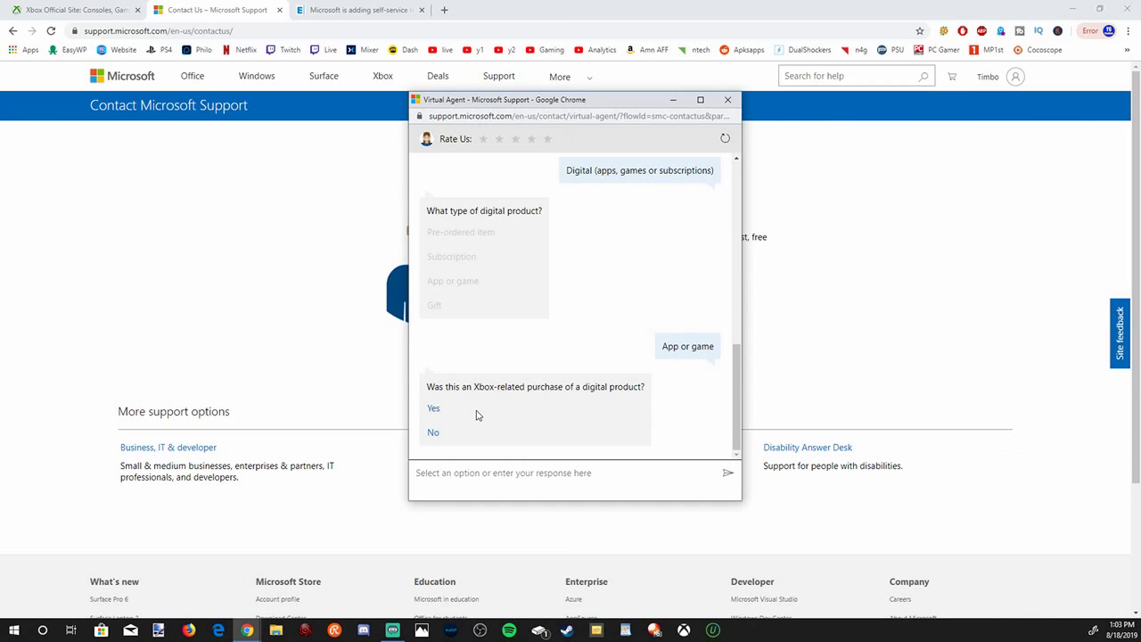
pyautogui.click(440, 410)
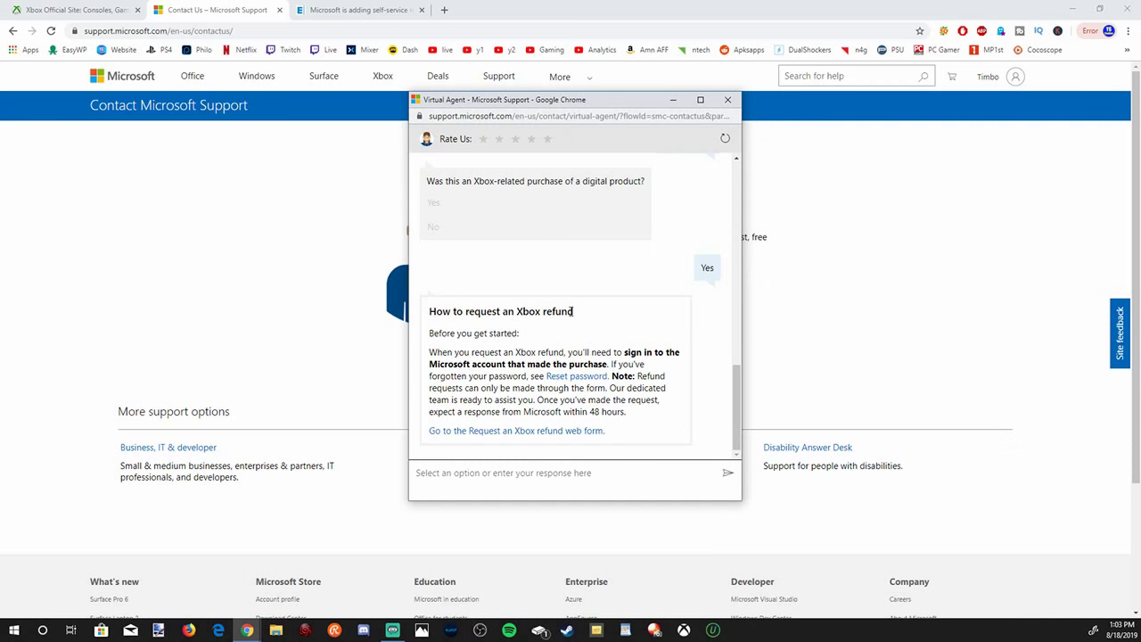
pyautogui.click(464, 431)
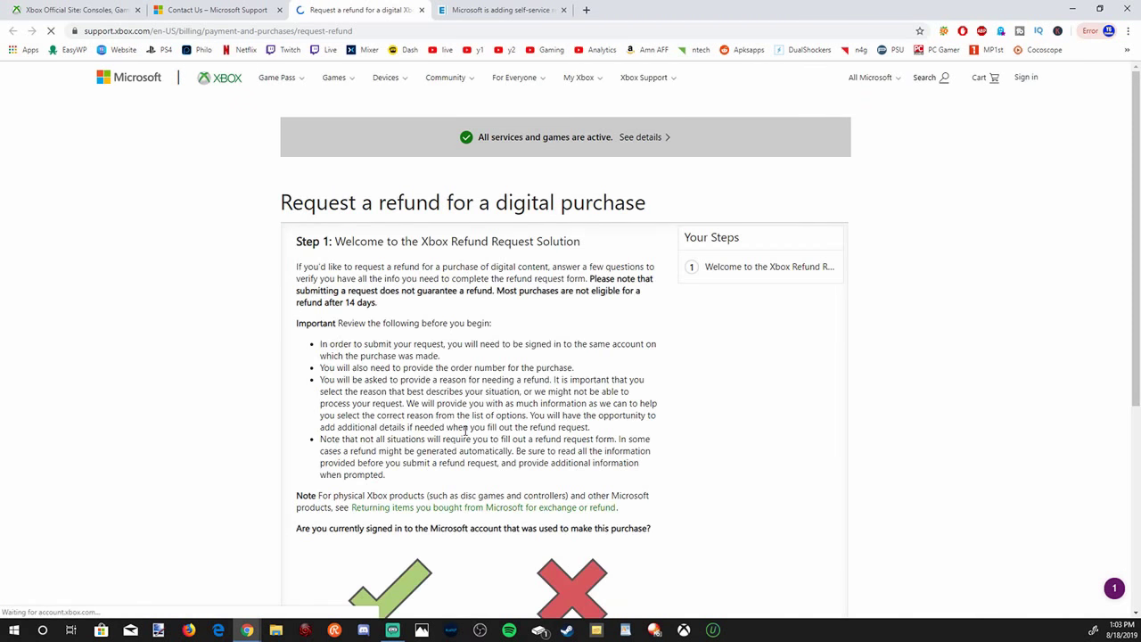
# Step: Answer the refund questions: signed in, order number available, item purchased by accident, and accidental purchase confirmed, to reach the request form
pyautogui.scroll(-1, 464, 431)
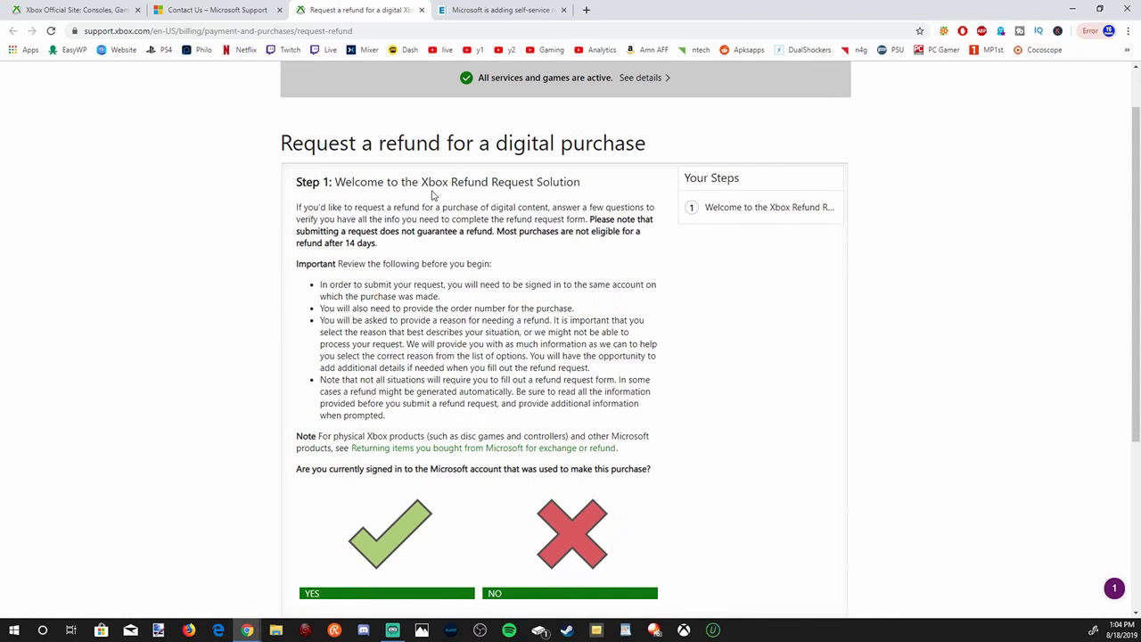
pyautogui.scroll(-1, 438, 371)
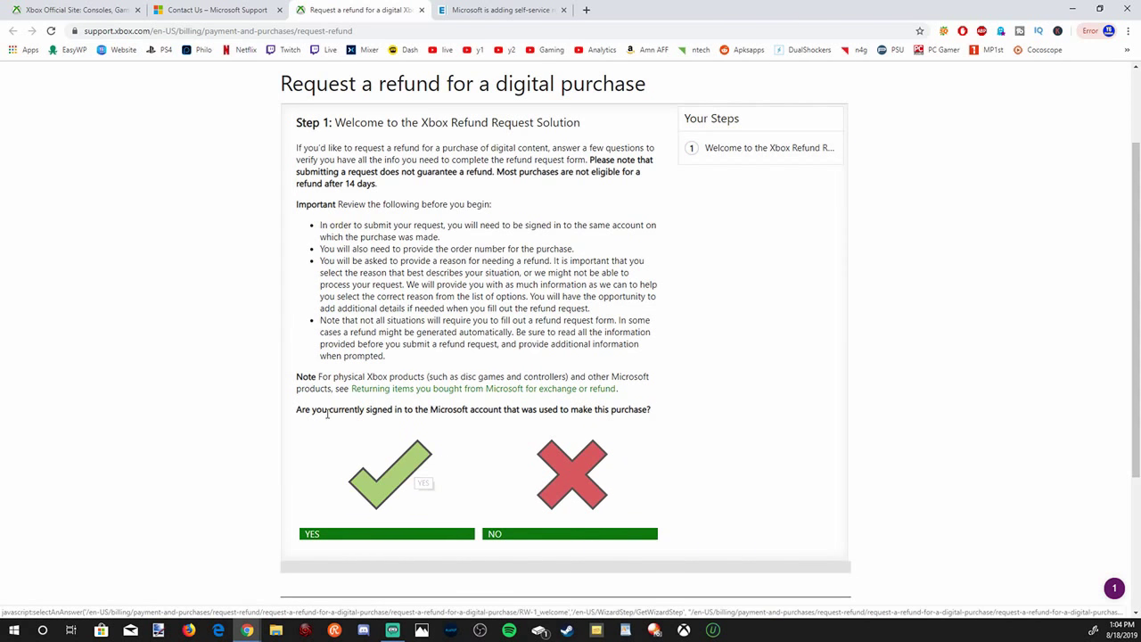
pyautogui.click(368, 485)
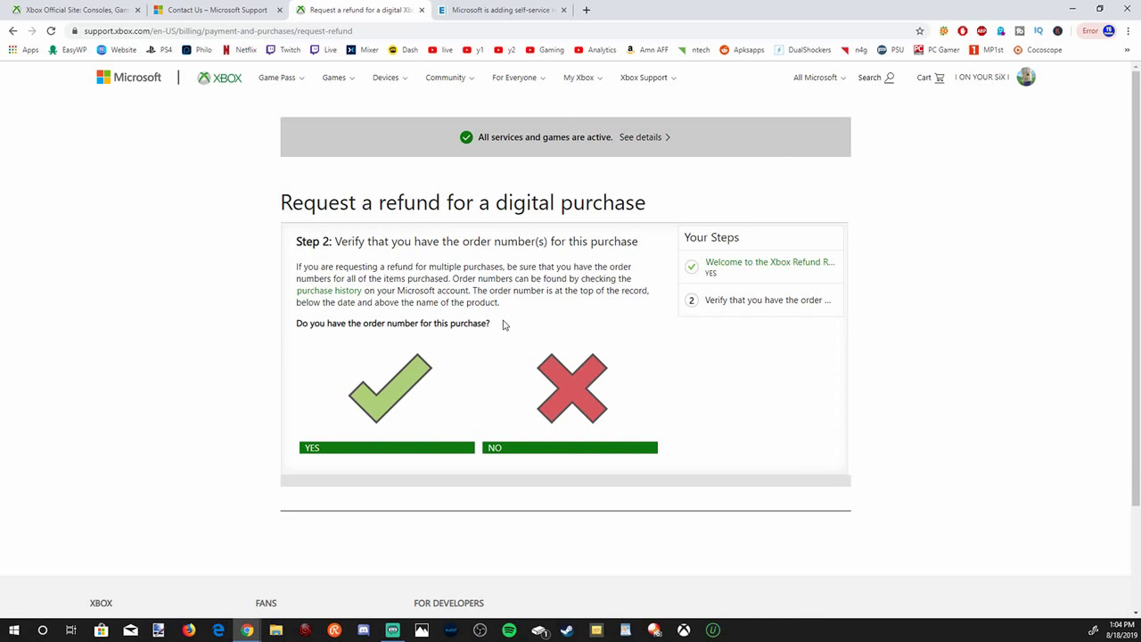
pyautogui.click(348, 394)
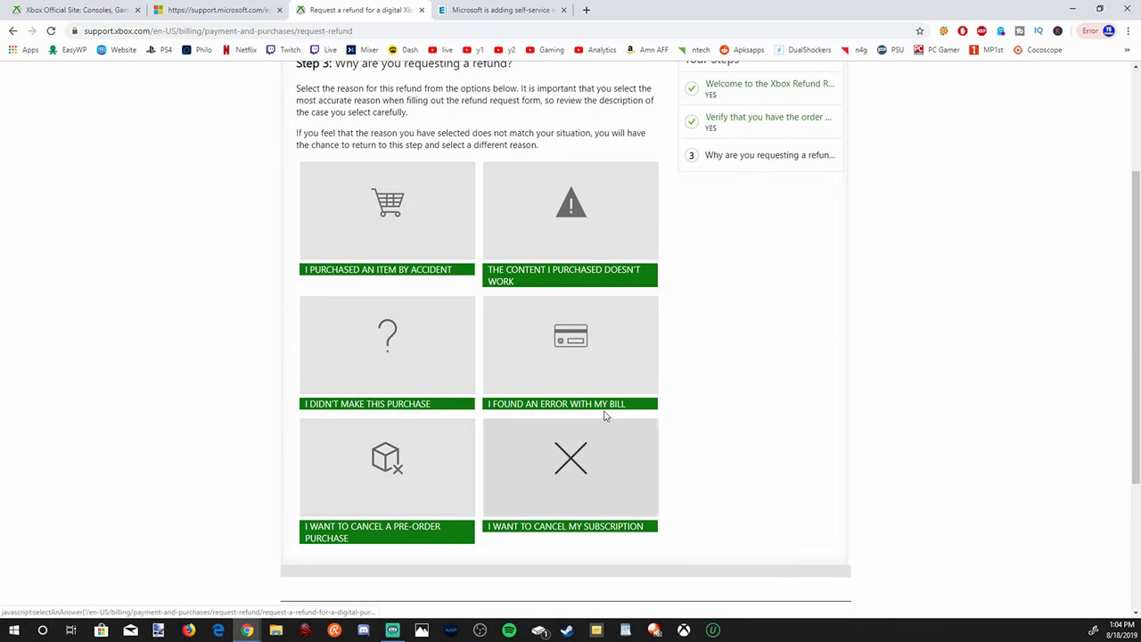
pyautogui.click(363, 209)
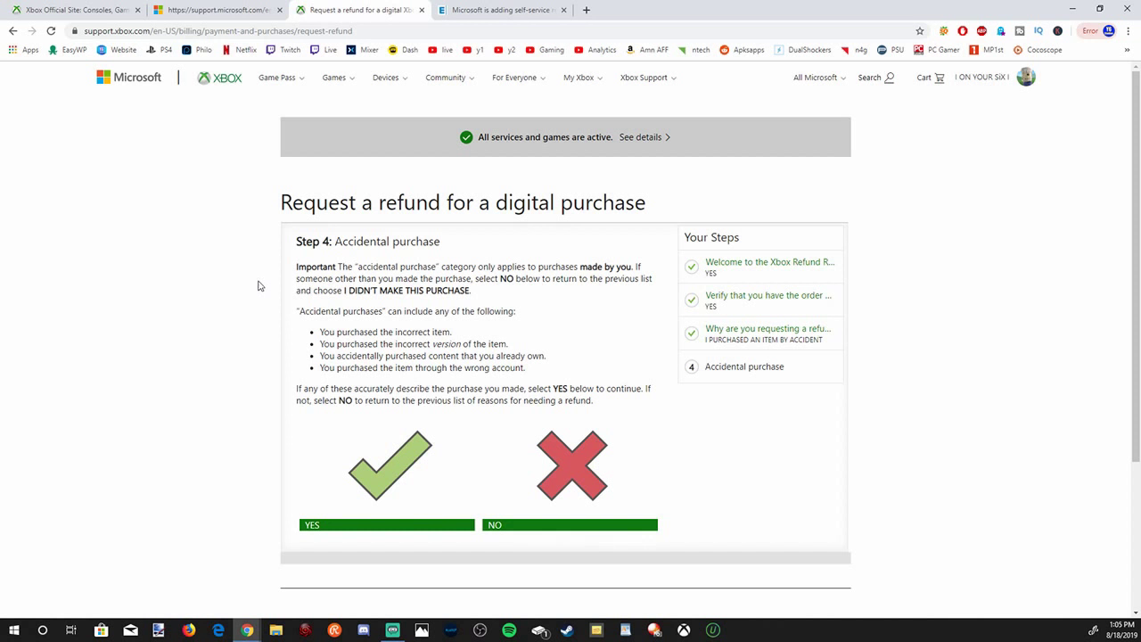
pyautogui.click(408, 499)
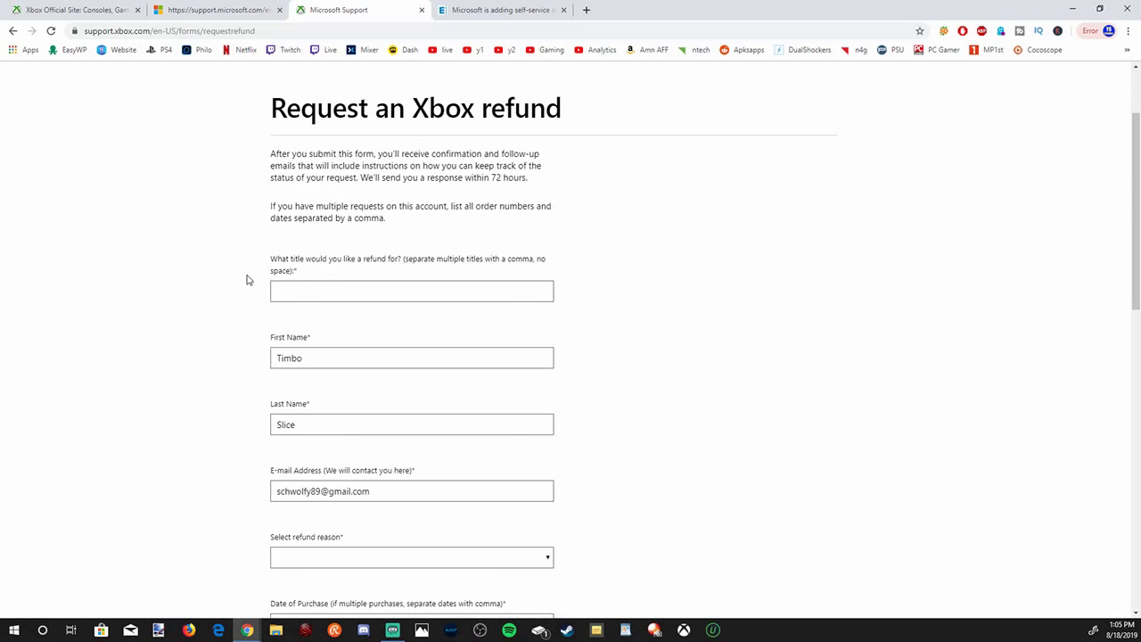
# Step: Review the Xbox refund form's required fields, refund reason, additional details box and stated response time
pyautogui.scroll(-1, 241, 321)
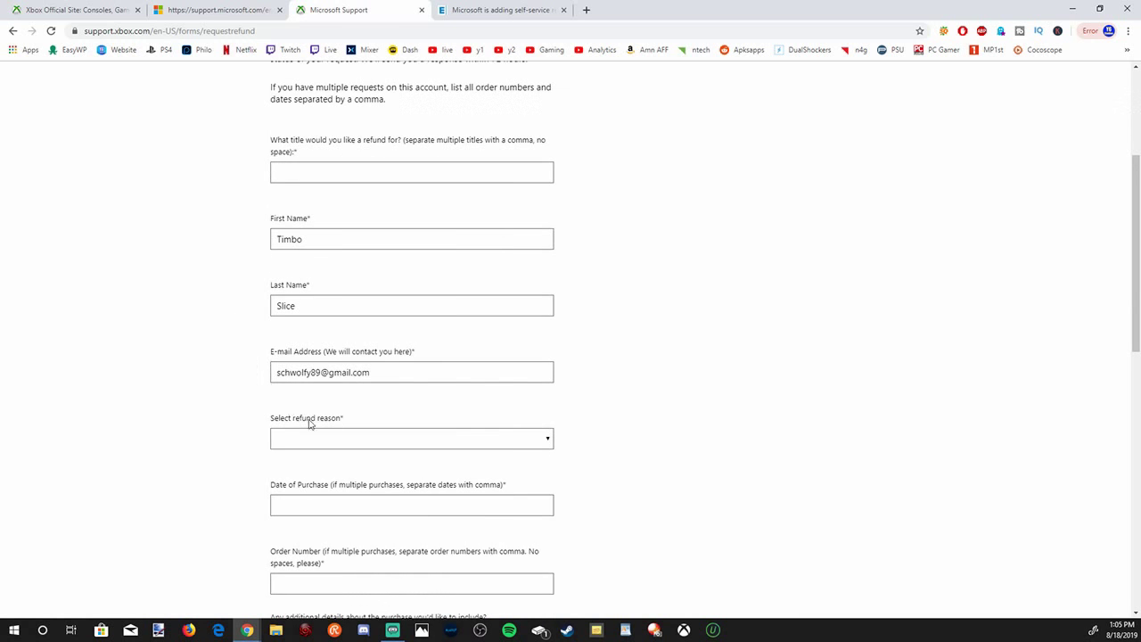
pyautogui.click(375, 438)
pyautogui.scroll(-2, 267, 401)
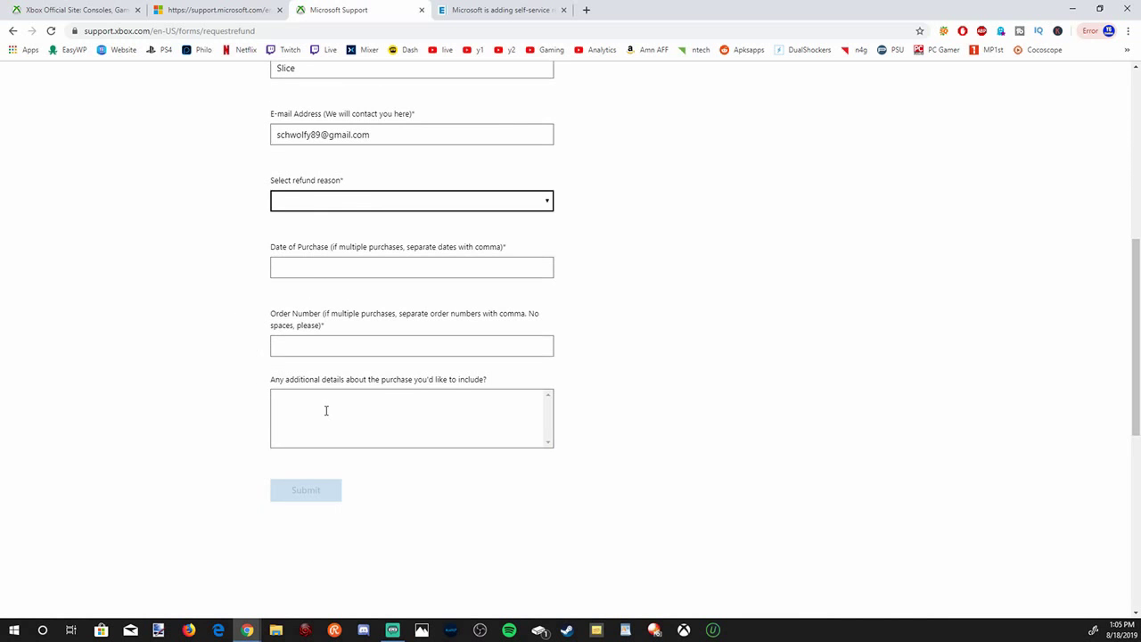
pyautogui.click(325, 411)
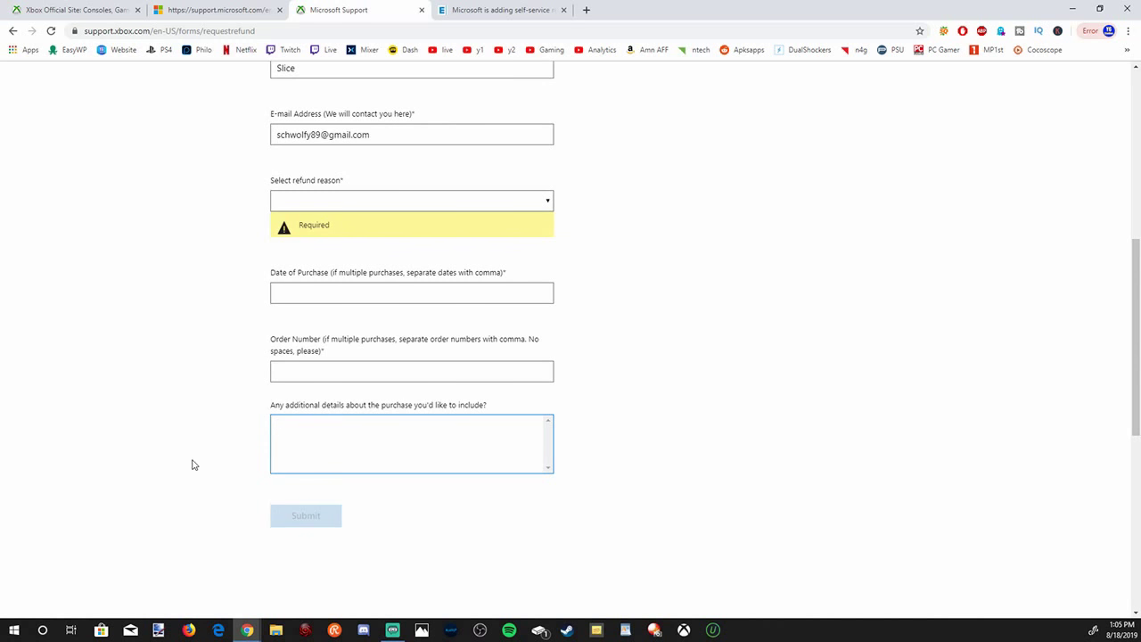
pyautogui.scroll(4, 380, 258)
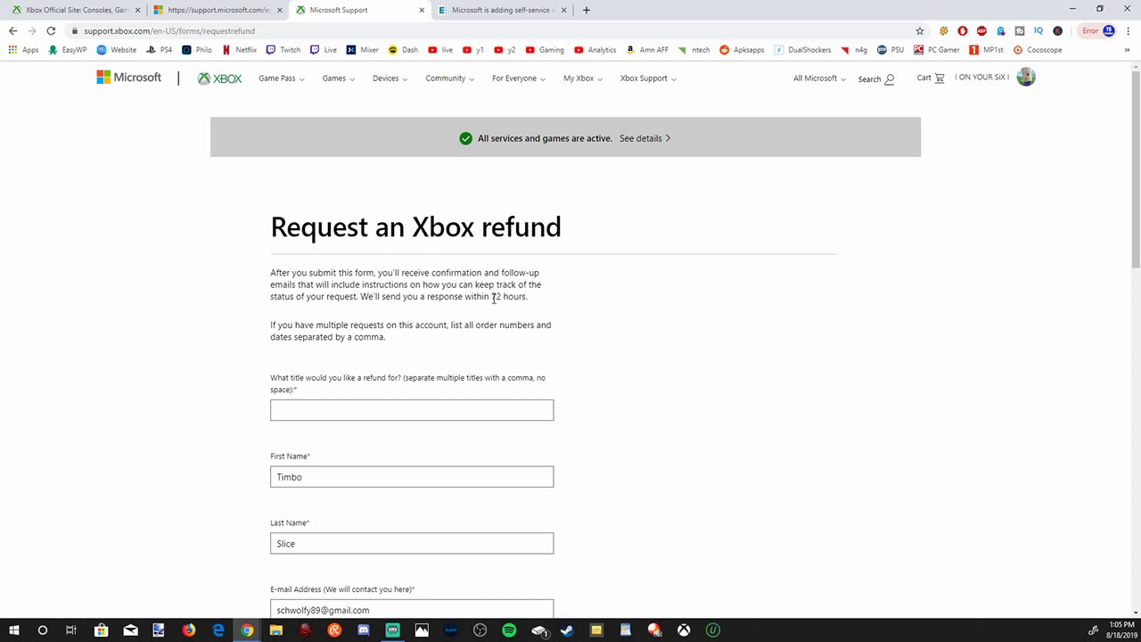
pyautogui.moveTo(491, 297); pyautogui.dragTo(502, 300)
pyautogui.click(539, 302)
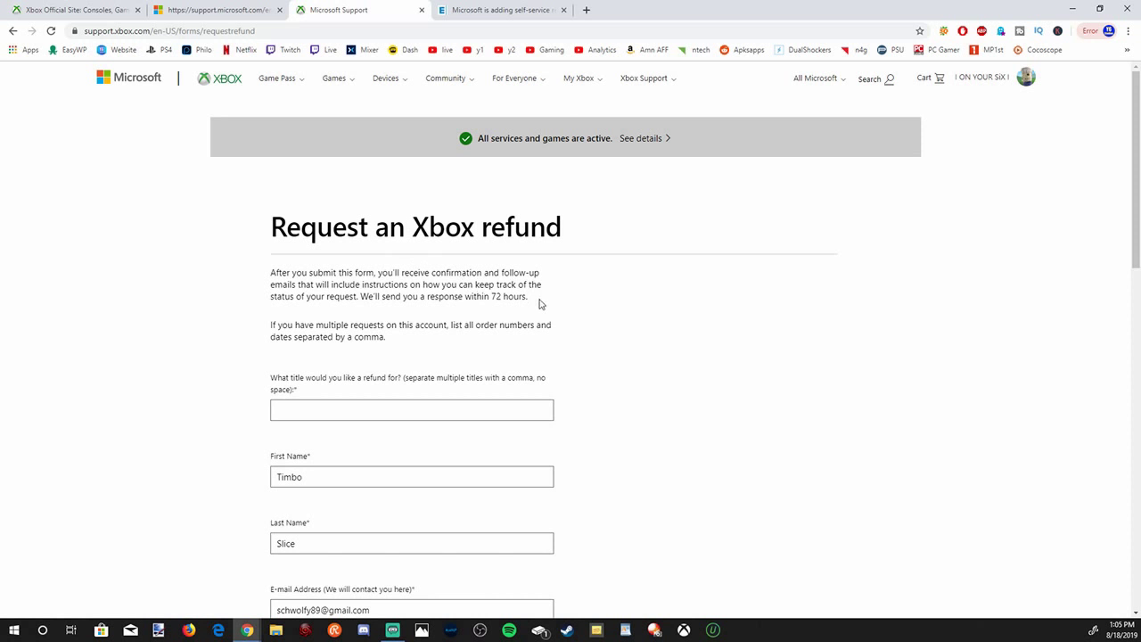